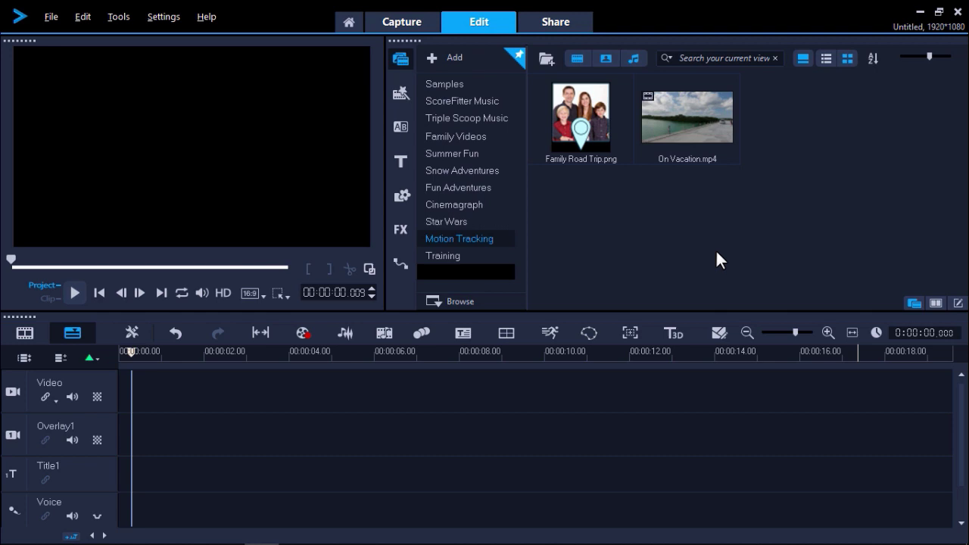
Step: Place On Vacation.mp4 on the Video track and launch Track Motion for it
{"action": "left_click_drag", "start_coordinate": [691, 130], "coordinate": [522, 386]}
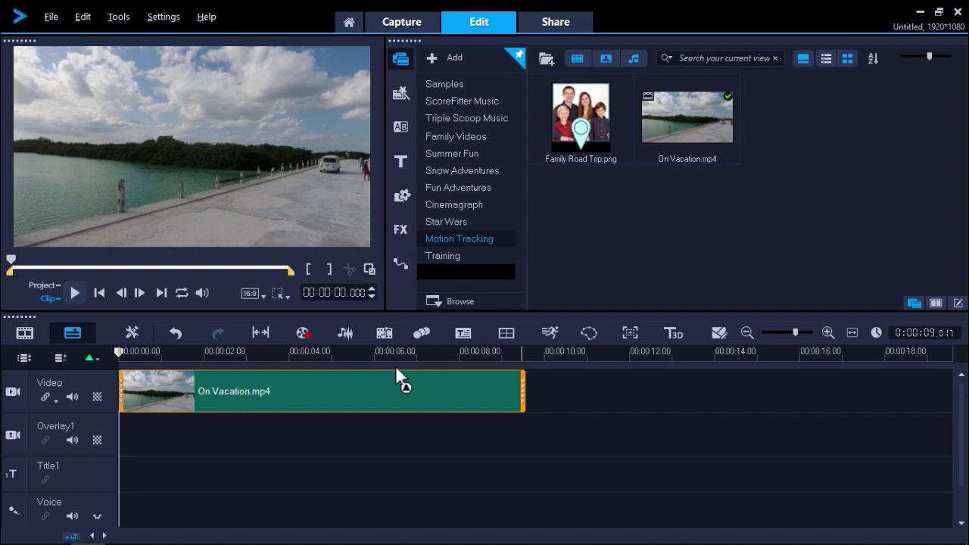
{"action": "left_click", "coordinate": [422, 335]}
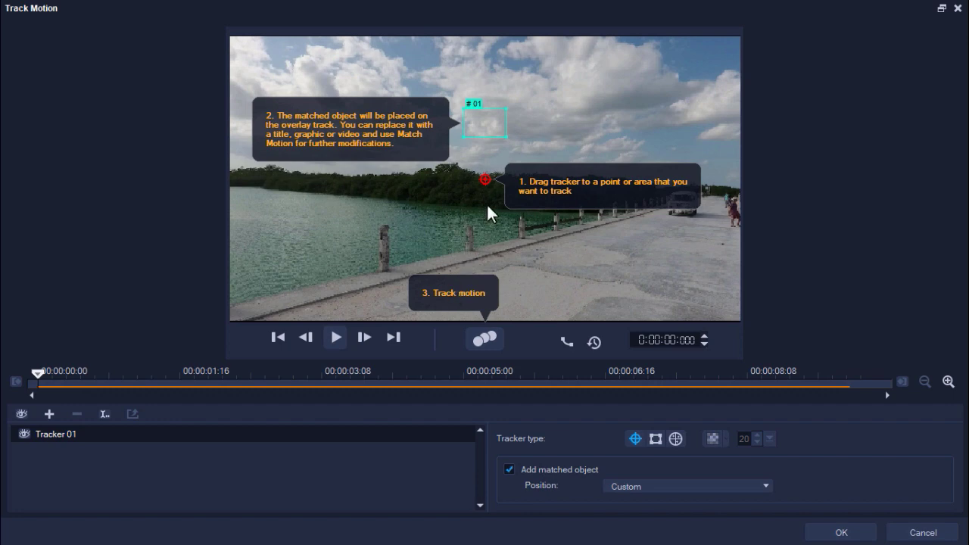
Step: Position Tracker 01's point precisely on the rear of the distant white van
{"action": "left_click_drag", "start_coordinate": [486, 183], "coordinate": [682, 199]}
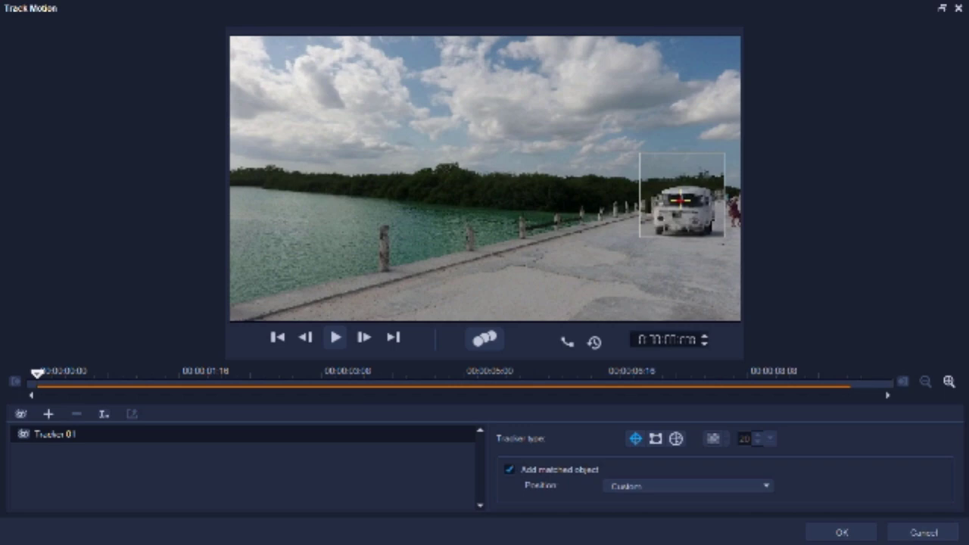
{"action": "left_click_drag", "start_coordinate": [680, 200], "coordinate": [682, 200]}
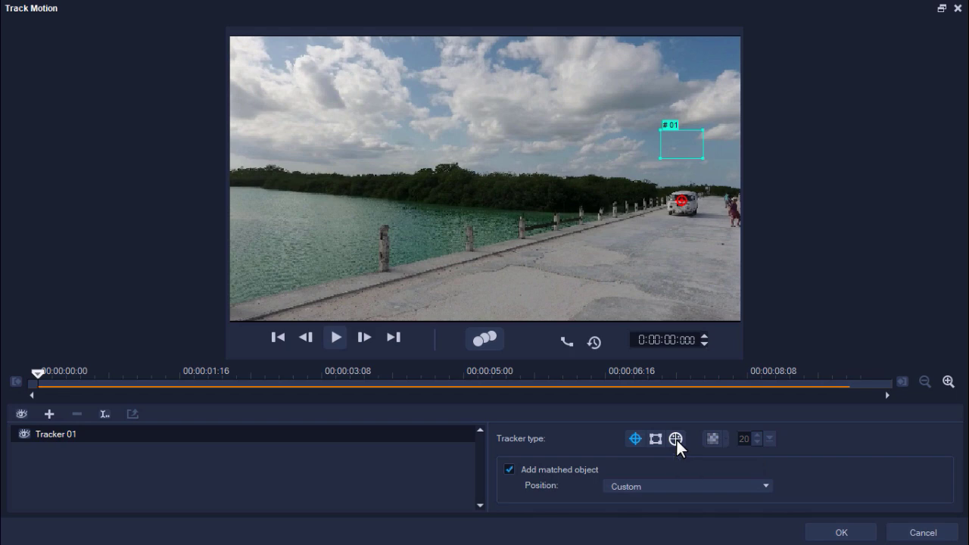
Step: Switch Tracker 01 to area tracking and fit the dashed box around the van
{"action": "left_click", "coordinate": [657, 437]}
{"action": "mouse_move", "coordinate": [684, 209]}
{"action": "left_mouse_down"}
{"action": "mouse_move", "coordinate": [700, 211]}
{"action": "mouse_move", "coordinate": [686, 208]}
{"action": "mouse_move", "coordinate": [697, 206]}
{"action": "mouse_move", "coordinate": [693, 194]}
{"action": "left_mouse_up"}
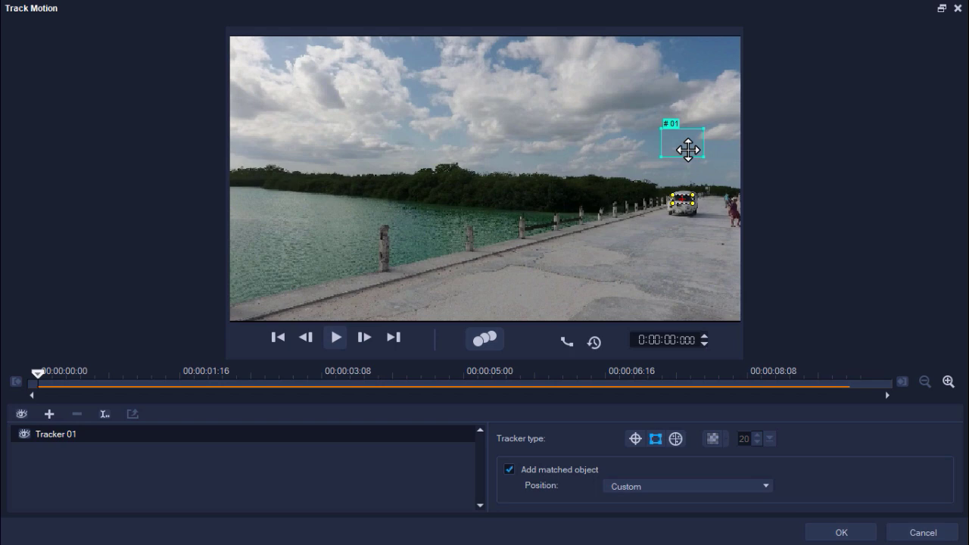
Step: Toggle Add matched object back on and try its position options, such as upper right
{"action": "left_click_drag", "start_coordinate": [688, 149], "coordinate": [685, 171]}
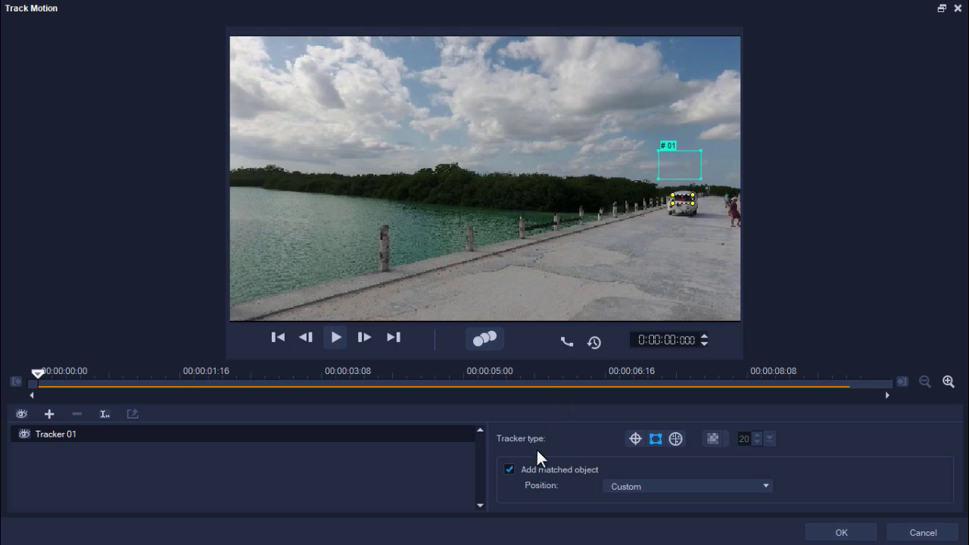
{"action": "left_click", "coordinate": [530, 473]}
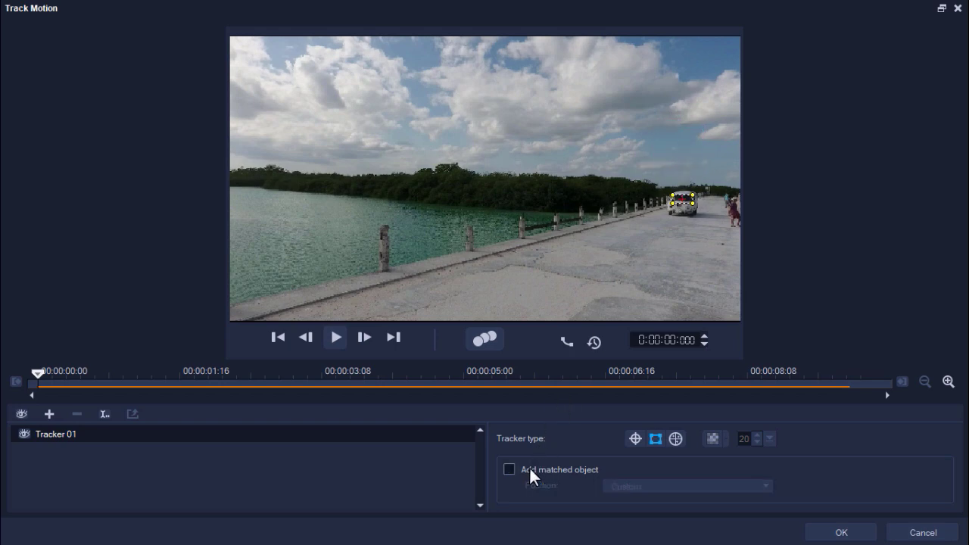
{"action": "left_click", "coordinate": [530, 474]}
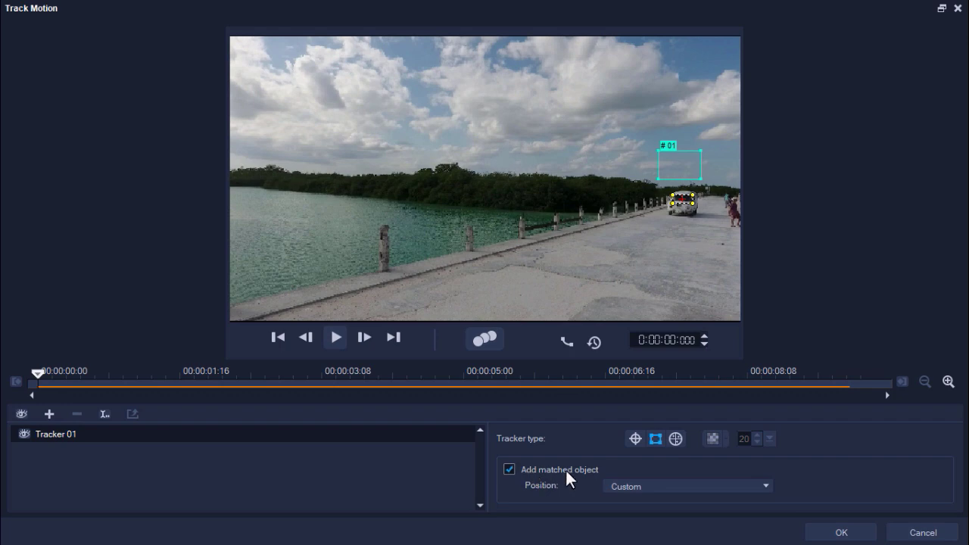
{"action": "left_click", "coordinate": [633, 488]}
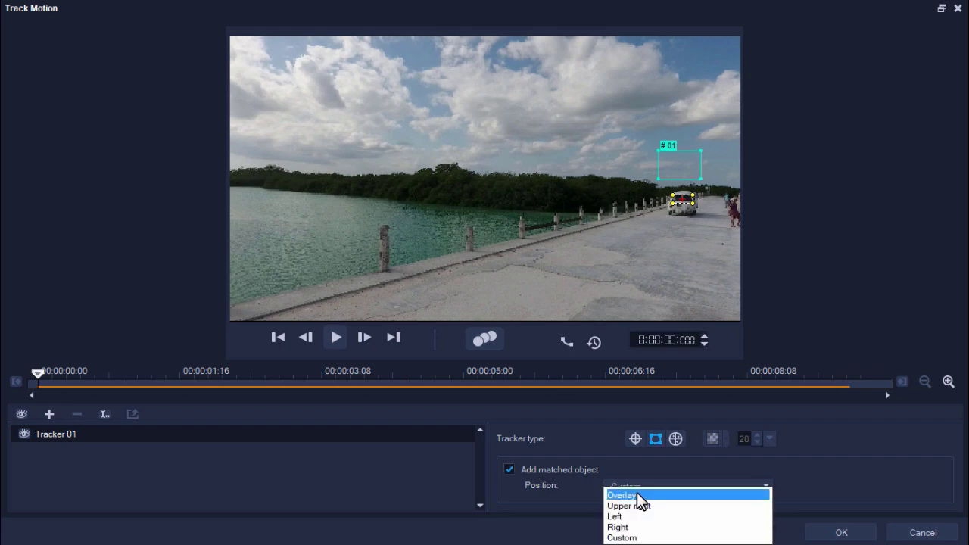
{"action": "left_click", "coordinate": [640, 495]}
{"action": "left_click", "coordinate": [640, 489]}
{"action": "left_click", "coordinate": [641, 505]}
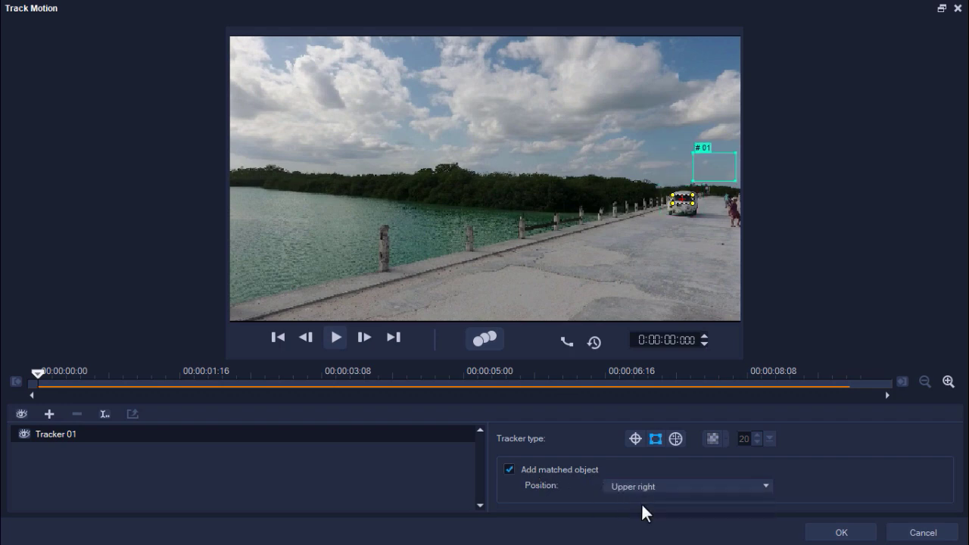
{"action": "left_click", "coordinate": [644, 489]}
Step: Move the #01 matched box just above the van and enlarge it up and left
{"action": "mouse_move", "coordinate": [712, 168]}
{"action": "left_mouse_down"}
{"action": "mouse_move", "coordinate": [681, 186]}
{"action": "mouse_move", "coordinate": [734, 111]}
{"action": "left_mouse_up"}
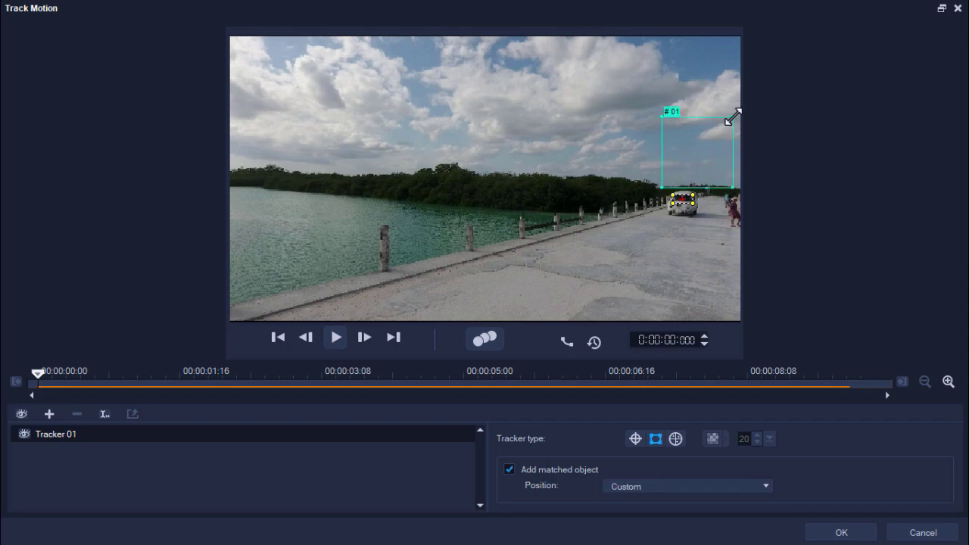
{"action": "left_click_drag", "start_coordinate": [658, 110], "coordinate": [653, 108]}
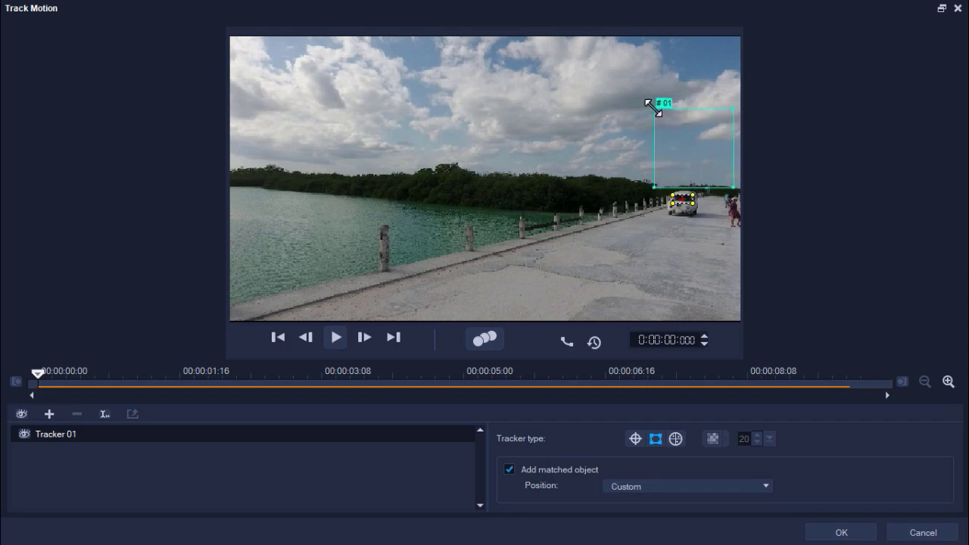
{"action": "left_click_drag", "start_coordinate": [684, 144], "coordinate": [675, 145]}
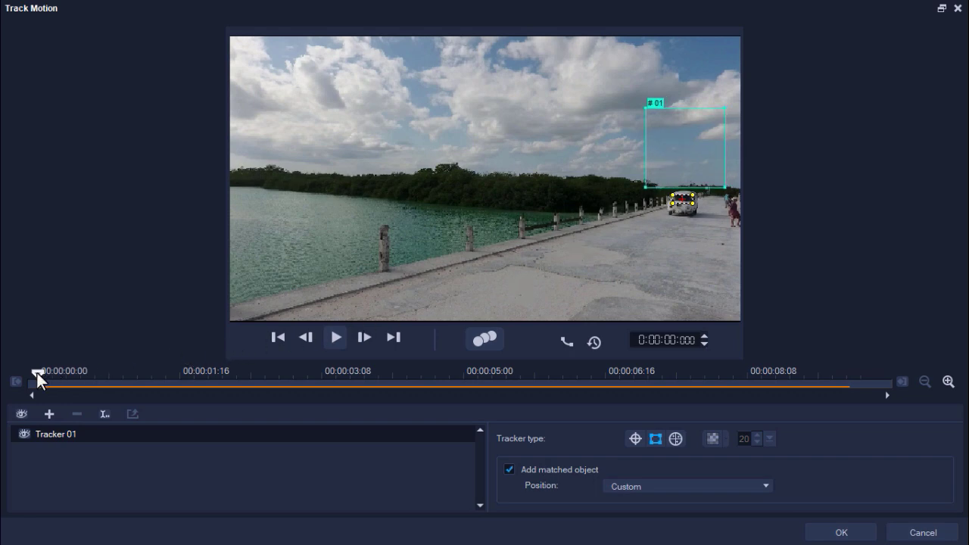
Step: Set the tracking range from a few frames in to about six seconds
{"action": "mouse_move", "coordinate": [37, 374]}
{"action": "left_mouse_down"}
{"action": "mouse_move", "coordinate": [85, 386]}
{"action": "mouse_move", "coordinate": [70, 391]}
{"action": "left_mouse_up"}
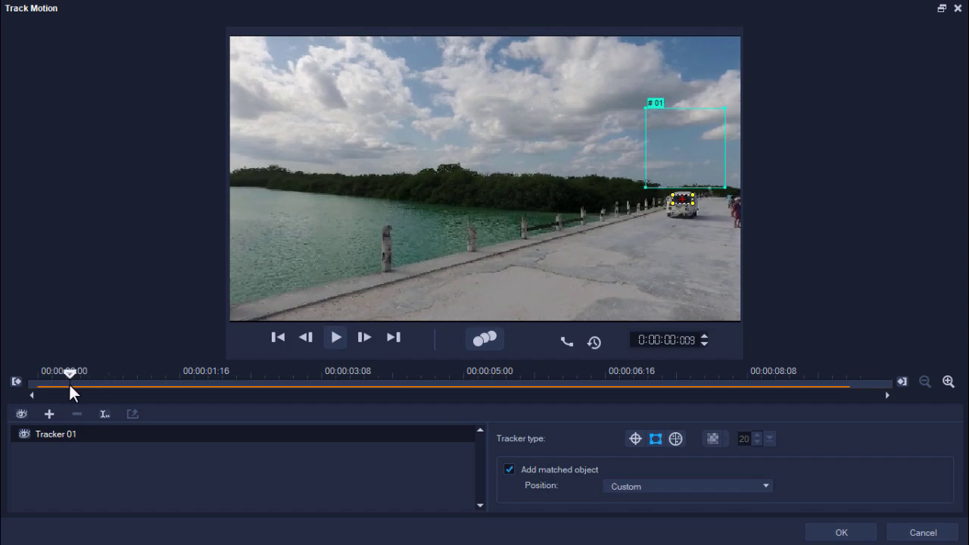
{"action": "left_click", "coordinate": [17, 383]}
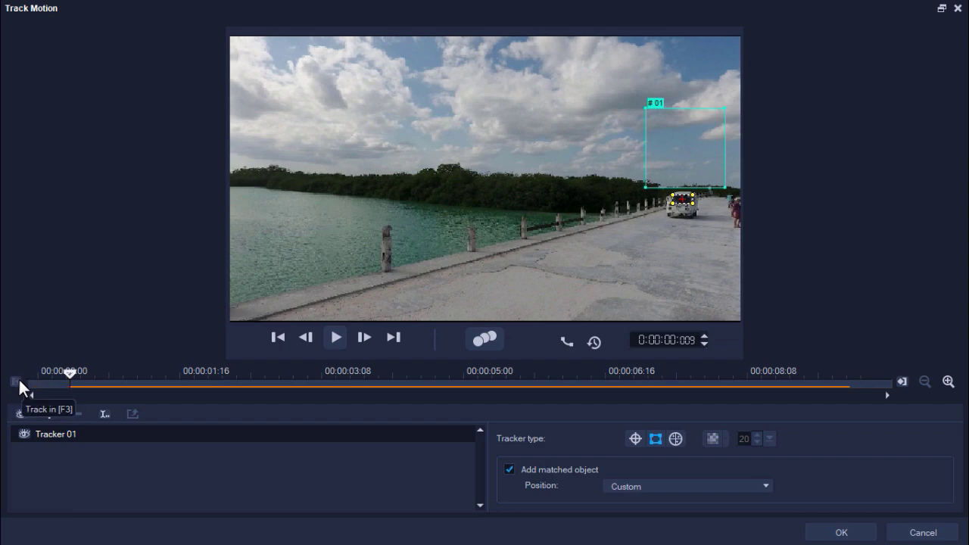
{"action": "left_click_drag", "start_coordinate": [85, 391], "coordinate": [624, 387]}
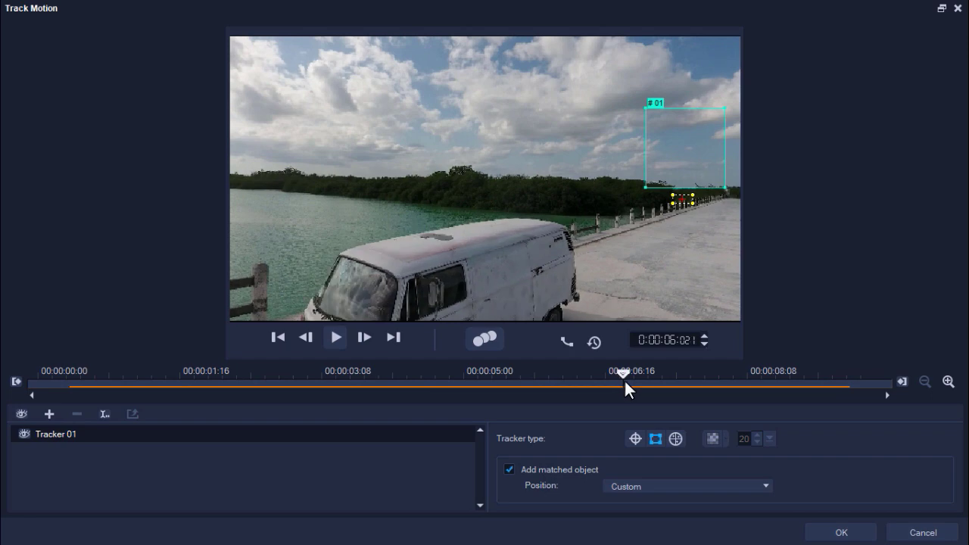
{"action": "left_click", "coordinate": [903, 381]}
Step: Track the van forward and display its tracked path across the frame
{"action": "left_click", "coordinate": [486, 340]}
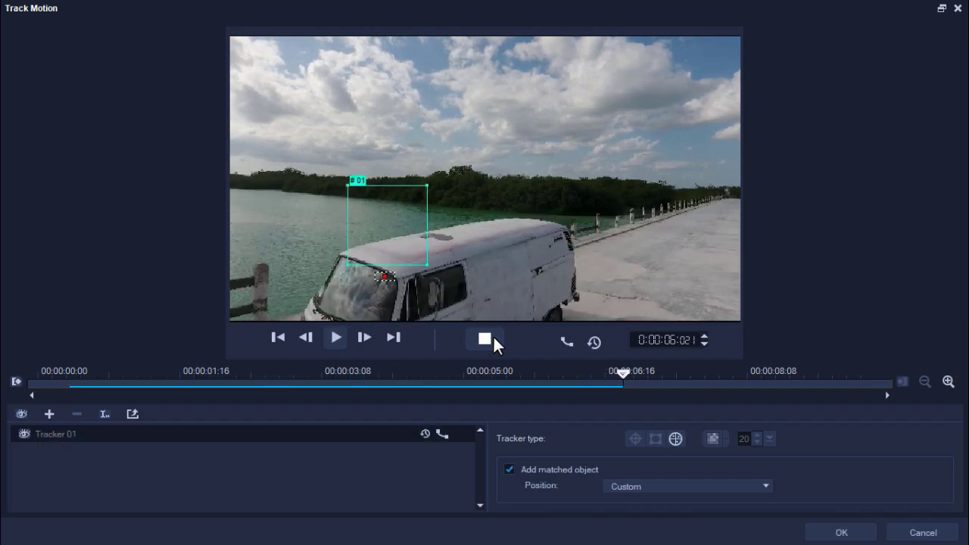
{"action": "left_click", "coordinate": [569, 346]}
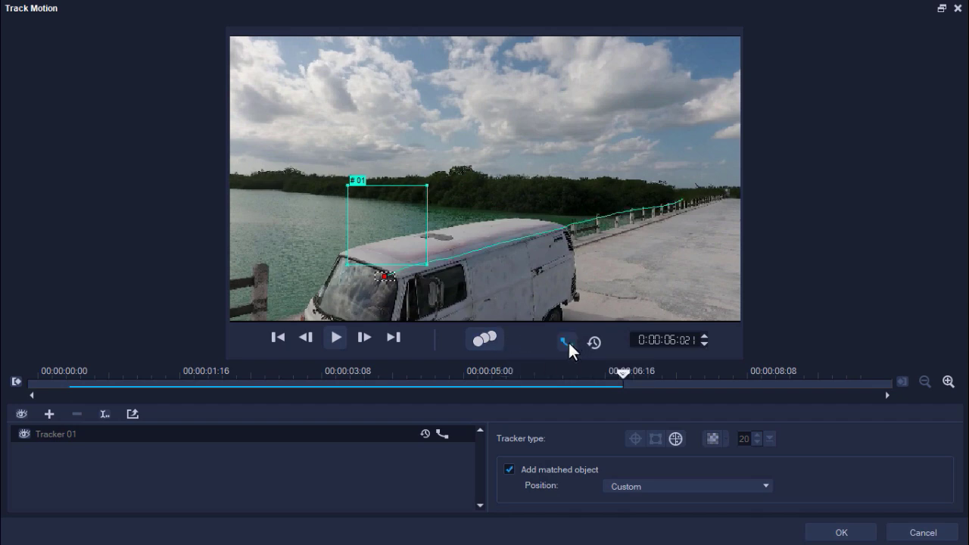
{"action": "left_click_drag", "start_coordinate": [622, 373], "coordinate": [476, 371]}
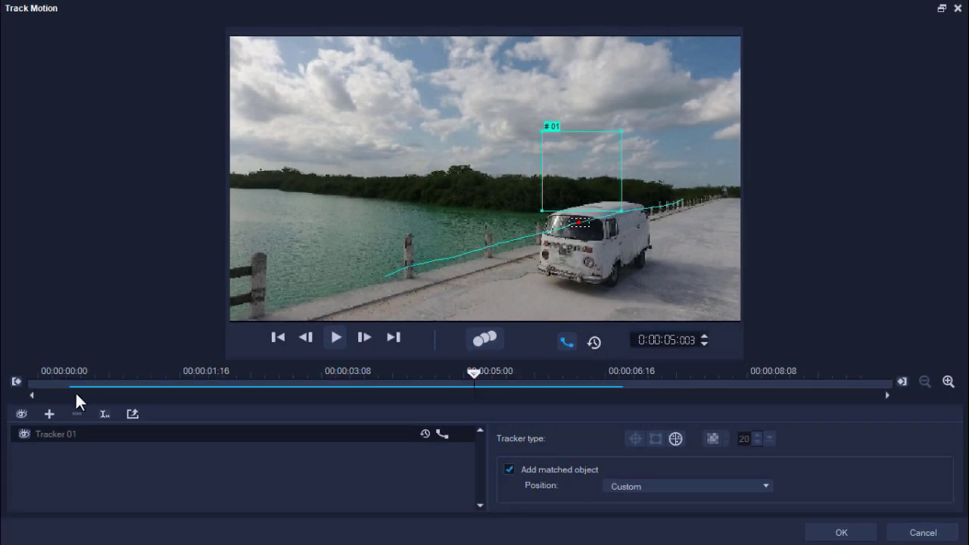
{"action": "left_click", "coordinate": [49, 414]}
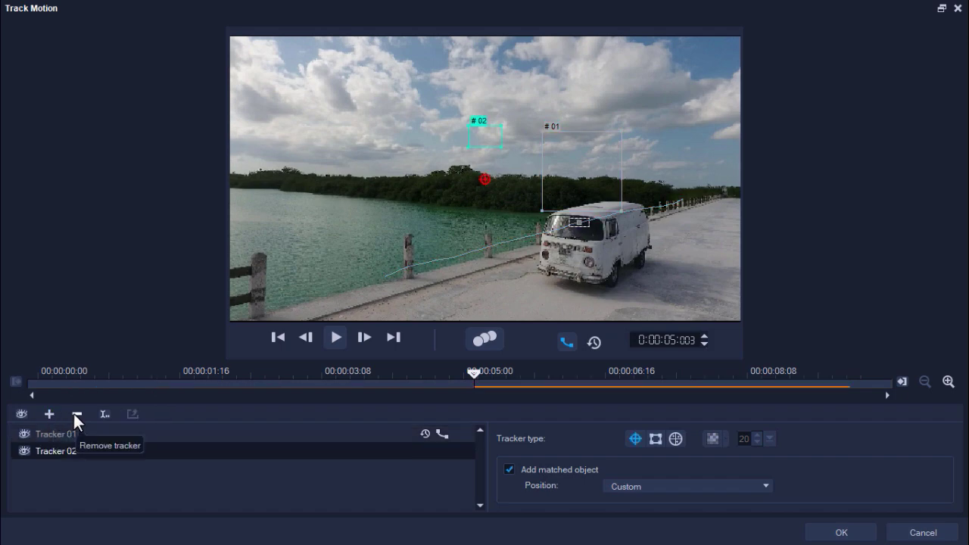
{"action": "left_click", "coordinate": [75, 415]}
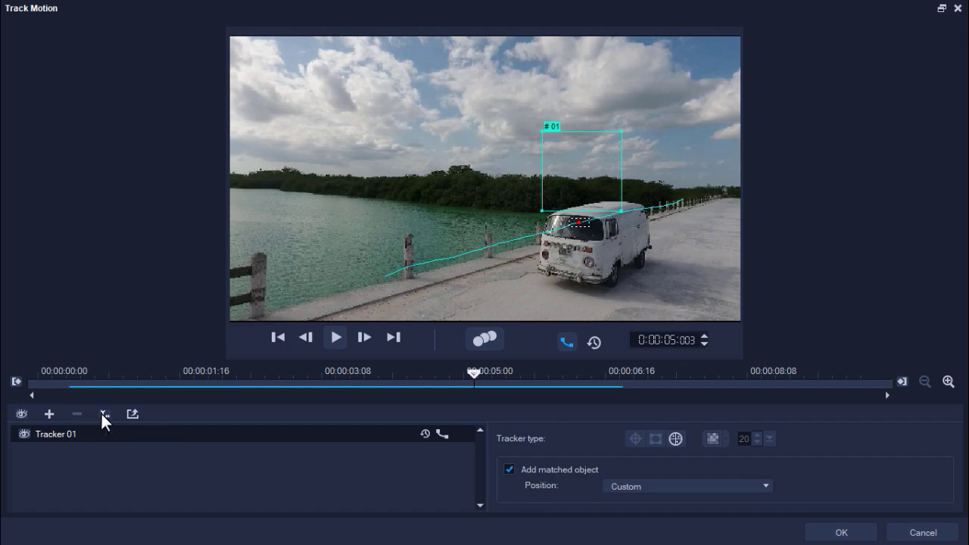
{"action": "left_click", "coordinate": [130, 415]}
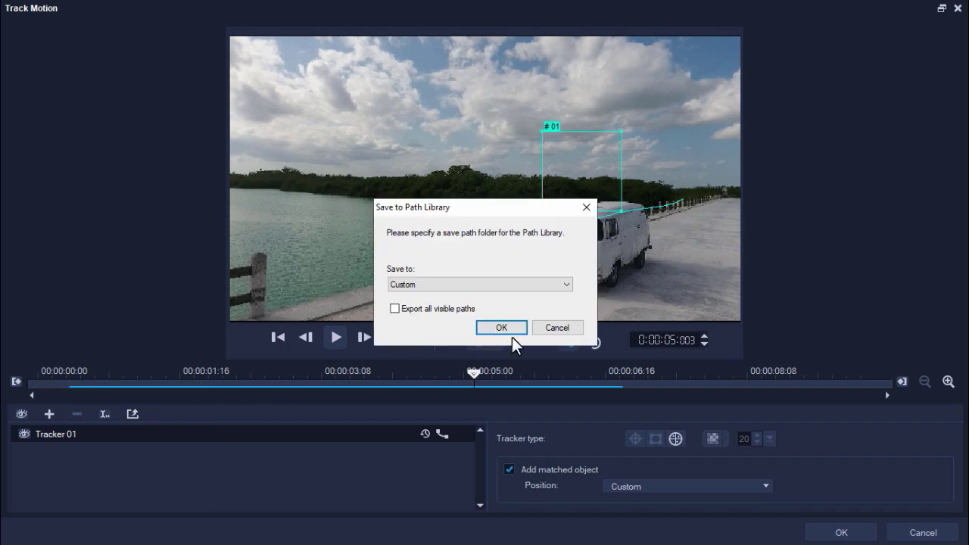
{"action": "left_click", "coordinate": [551, 334]}
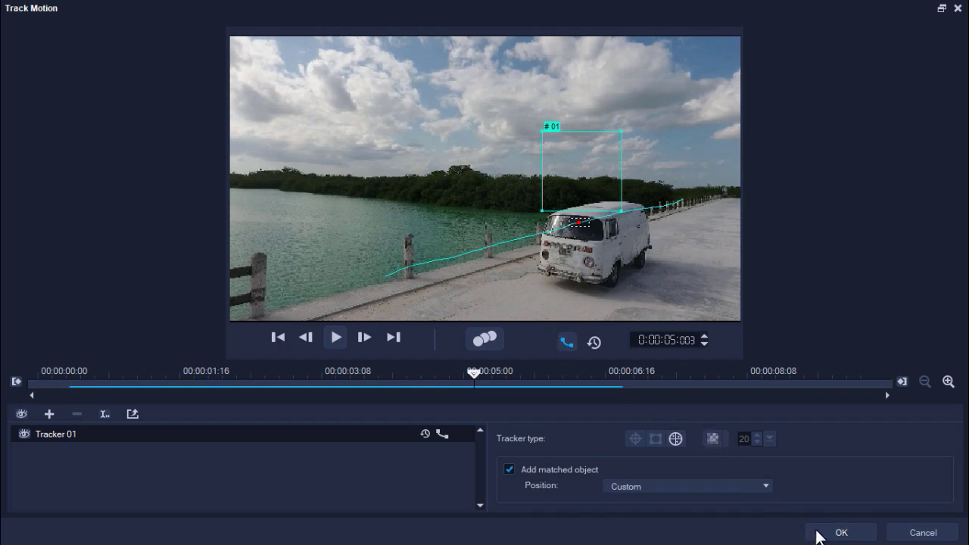
Step: Apply the tracking so Placeholder 01.jpg follows the van, then preview Family Road Trip.png
{"action": "left_click", "coordinate": [817, 532]}
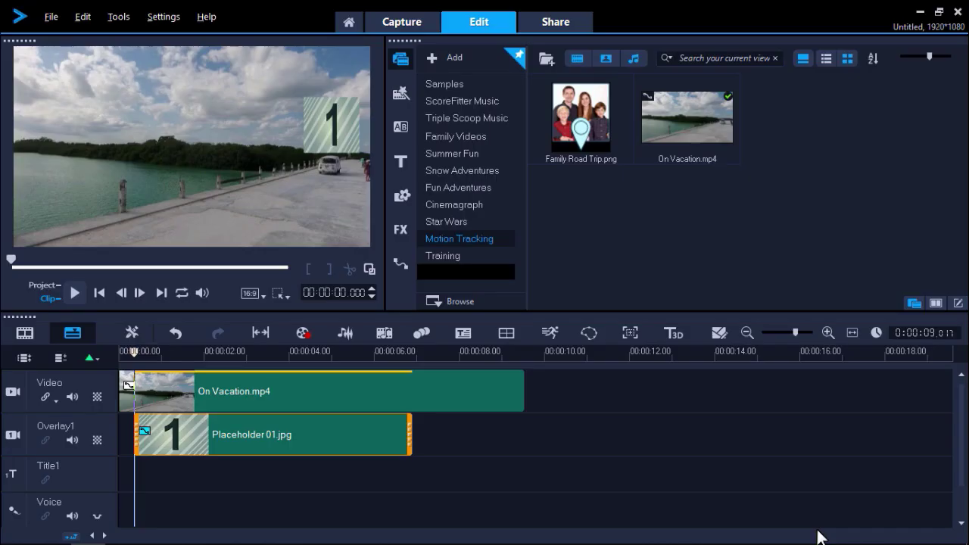
{"action": "right_click", "coordinate": [354, 440]}
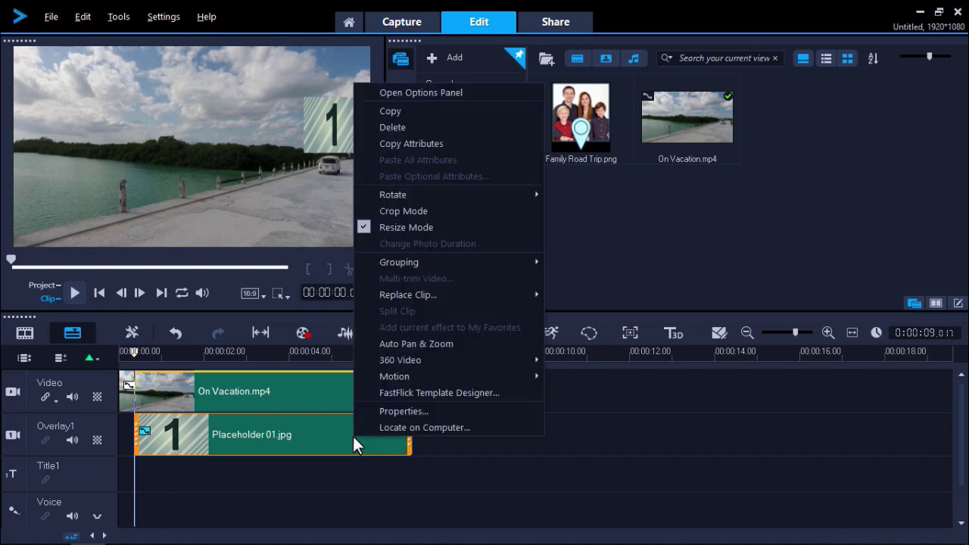
{"action": "mouse_move", "coordinate": [408, 295]}
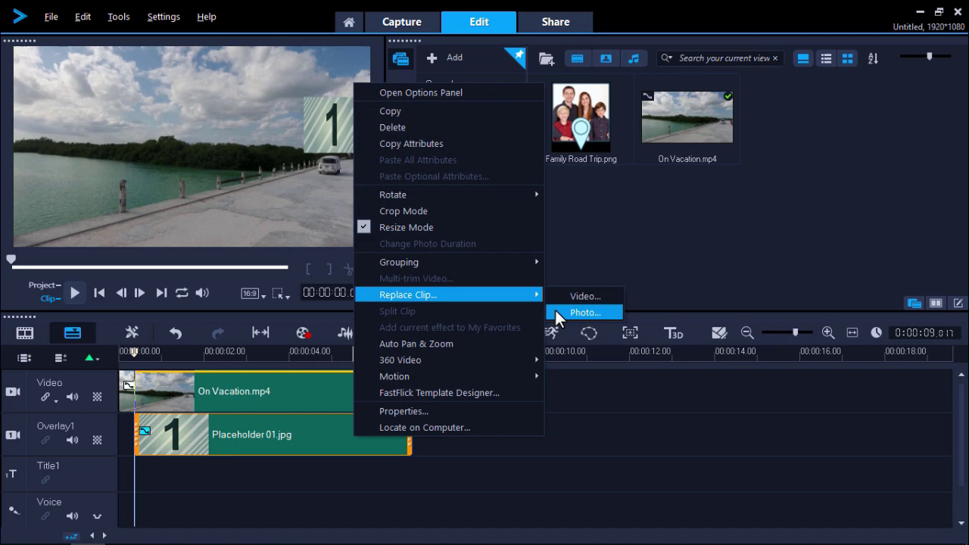
{"action": "left_click", "coordinate": [756, 205]}
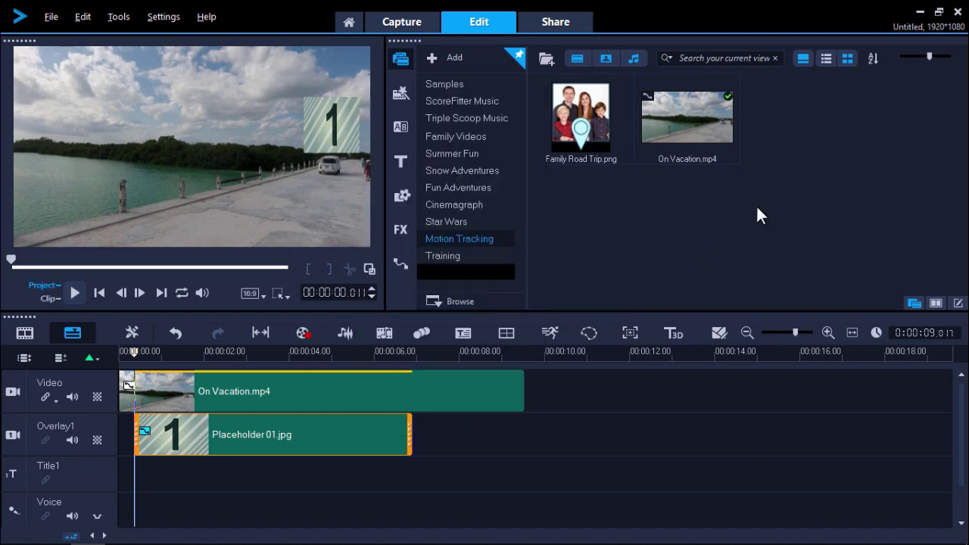
{"action": "left_click", "coordinate": [598, 142]}
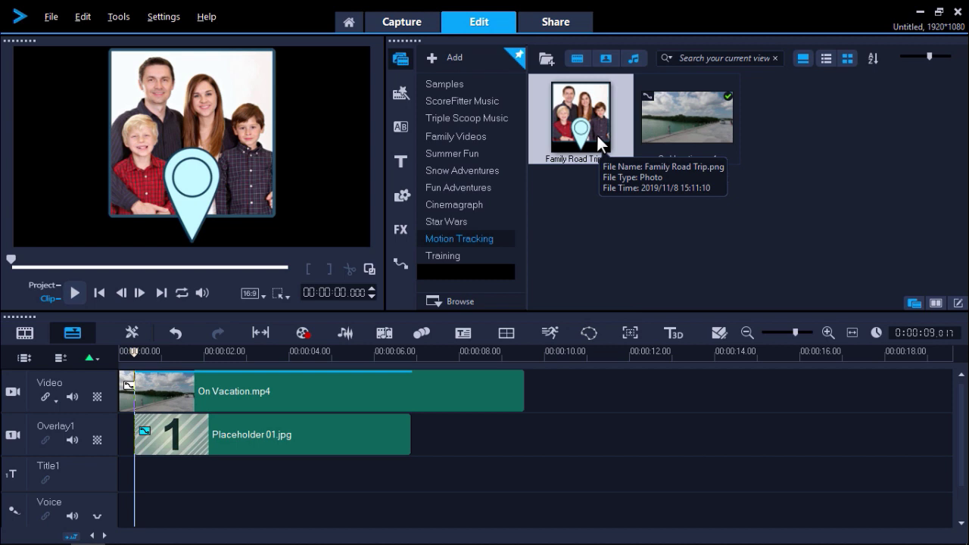
Step: Ctrl-drag Family Road Trip.png over Placeholder 01.jpg and play the project to check it
{"action": "mouse_move", "coordinate": [597, 133]}
{"action": "left_mouse_down"}
{"action": "mouse_move", "coordinate": [368, 413]}
{"action": "mouse_move", "coordinate": [321, 448]}
{"action": "left_mouse_up"}
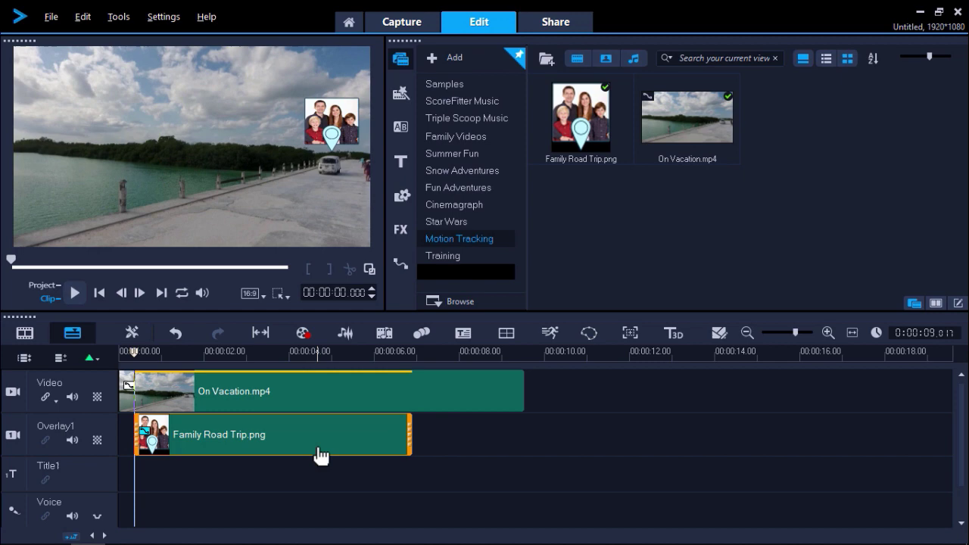
{"action": "left_click", "coordinate": [119, 352]}
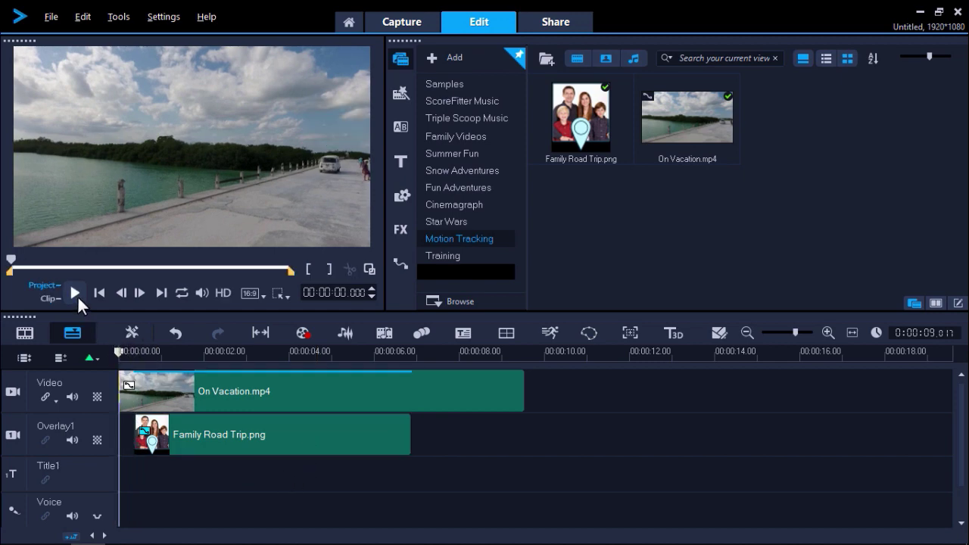
{"action": "left_click", "coordinate": [78, 296]}
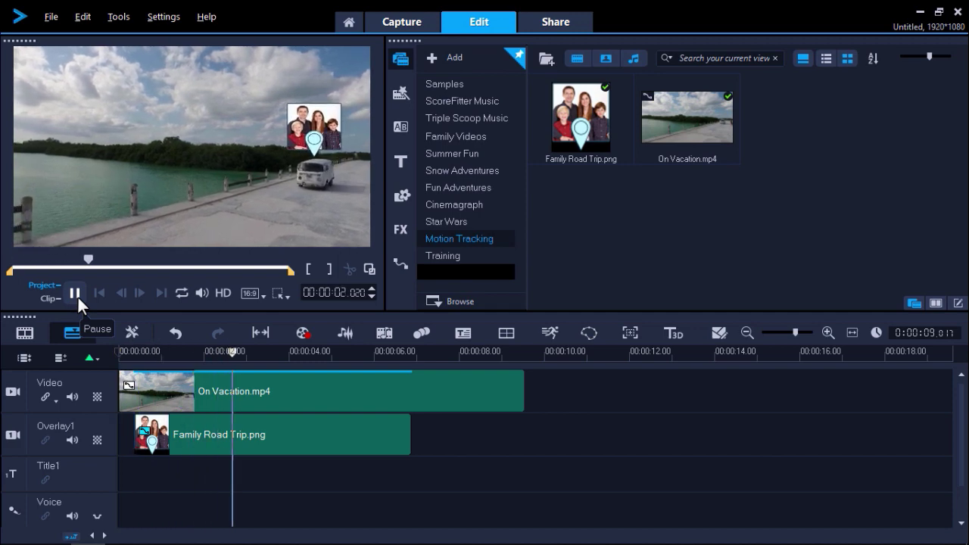
{"action": "left_click", "coordinate": [77, 295]}
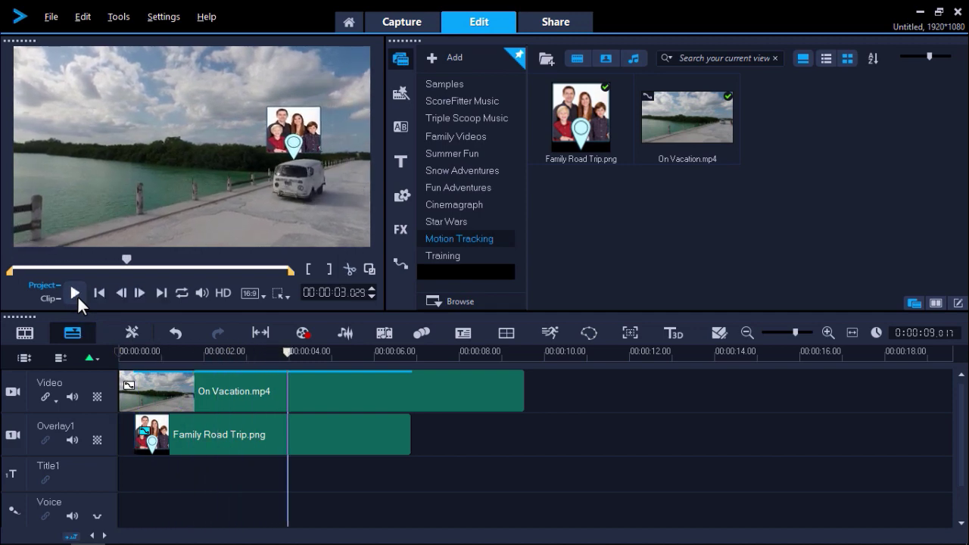
Step: Drag Dissolve from the Transition library onto both the start and end of the Overlay1 clip
{"action": "left_click", "coordinate": [400, 127]}
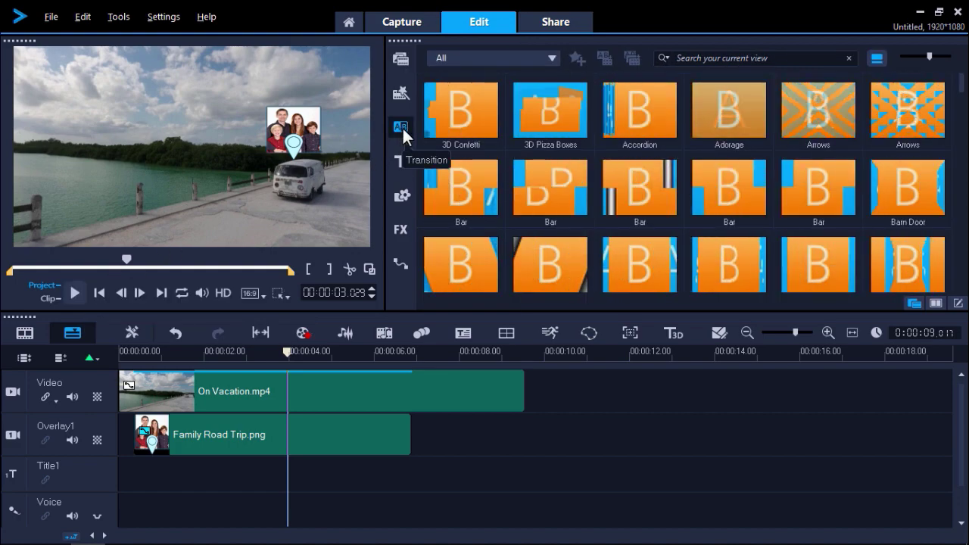
{"action": "scroll", "coordinate": [643, 174], "scroll_direction": "down", "scroll_amount": 1}
{"action": "scroll", "coordinate": [640, 182], "scroll_direction": "down", "scroll_amount": 5}
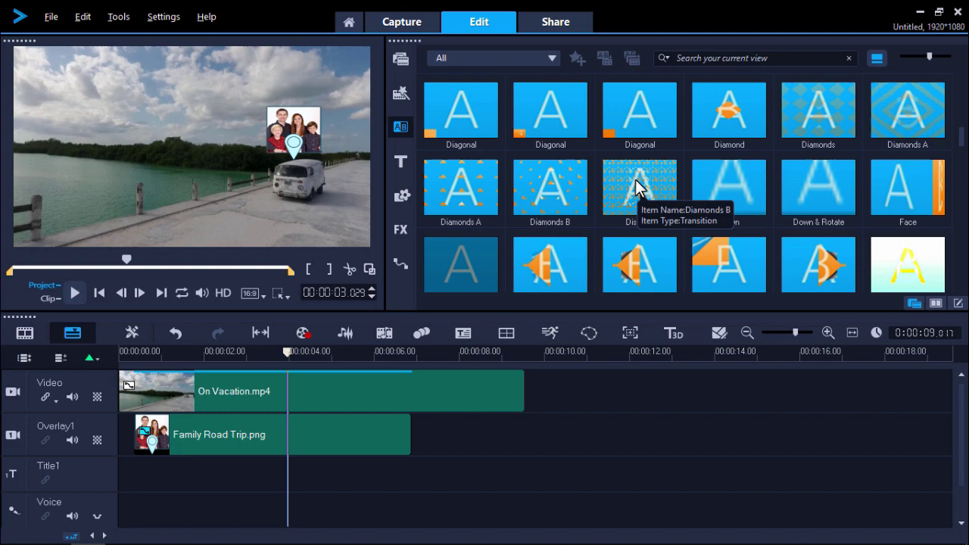
{"action": "left_click_drag", "start_coordinate": [638, 187], "coordinate": [156, 432]}
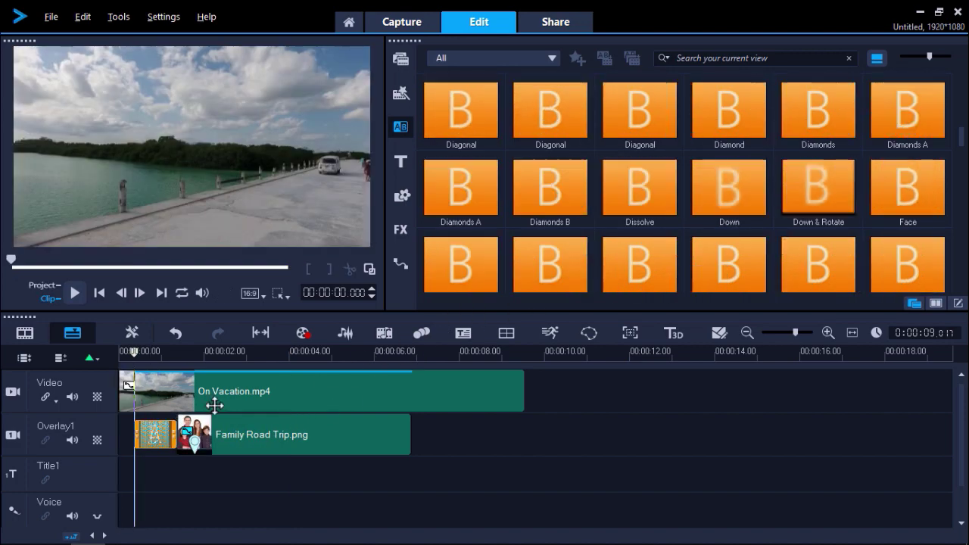
{"action": "left_click_drag", "start_coordinate": [616, 212], "coordinate": [408, 436]}
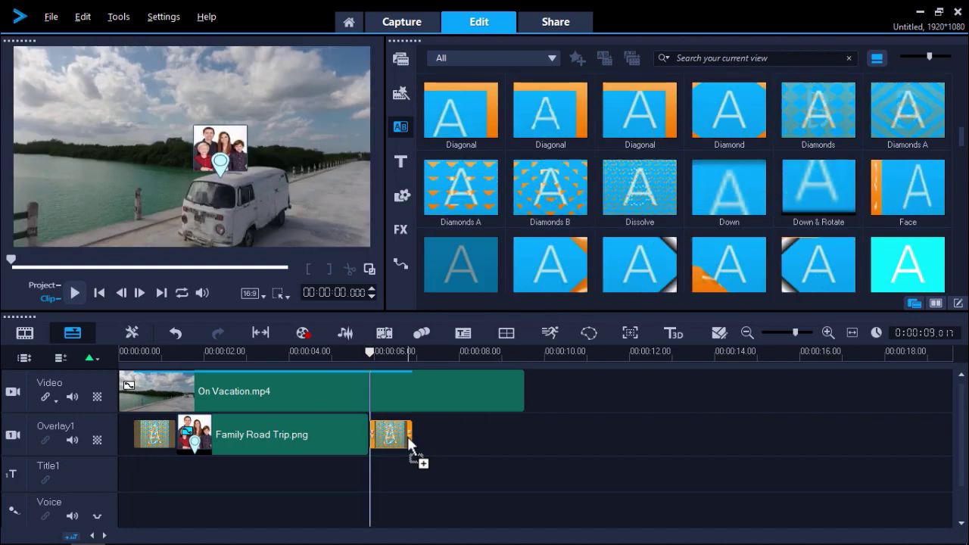
{"action": "left_click_drag", "start_coordinate": [370, 352], "coordinate": [104, 359]}
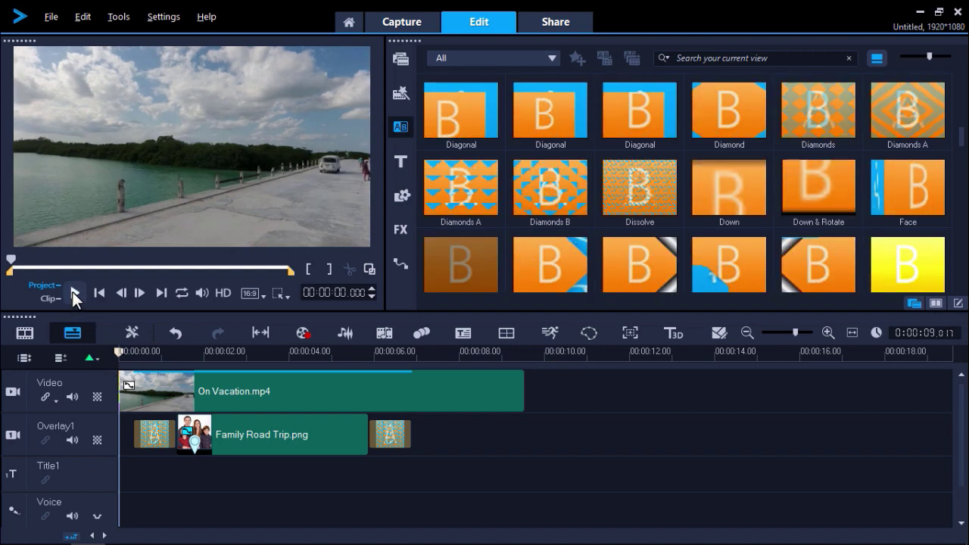
{"action": "left_click", "coordinate": [74, 295]}
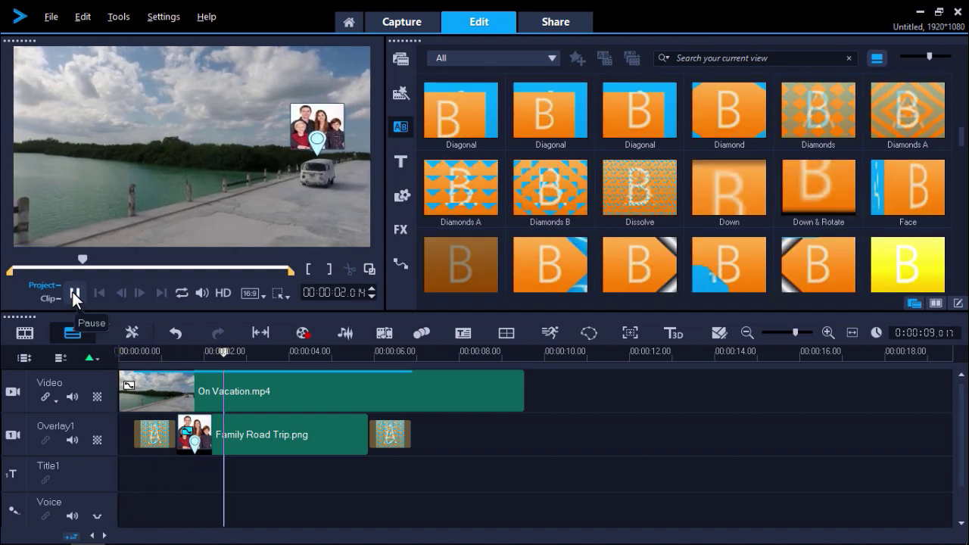